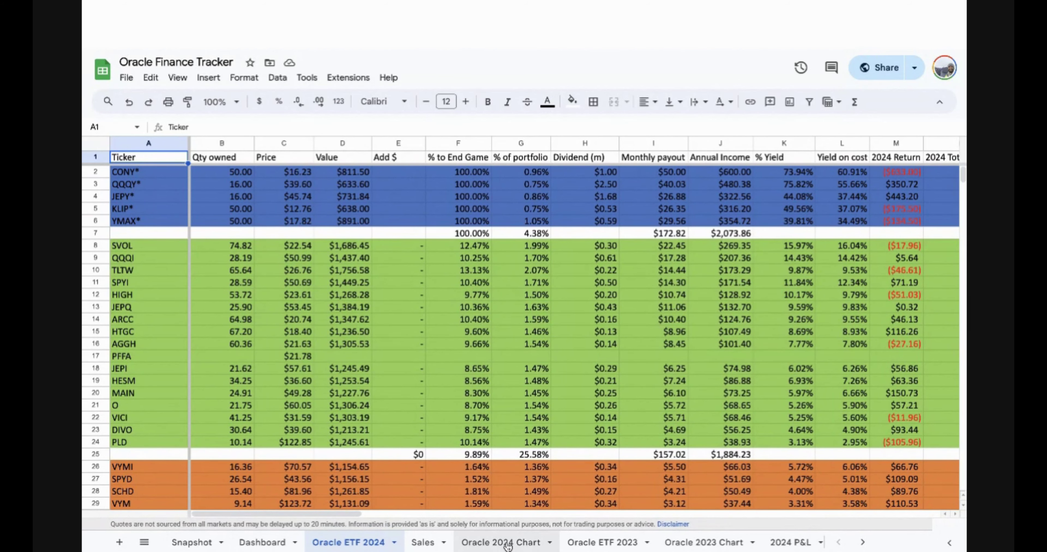
# Step: Open the 2024 P&L budget sheet and scan across its monthly budget columns
pyautogui.hscroll(3, 569, 546)
pyautogui.hscroll(2, 586, 546)
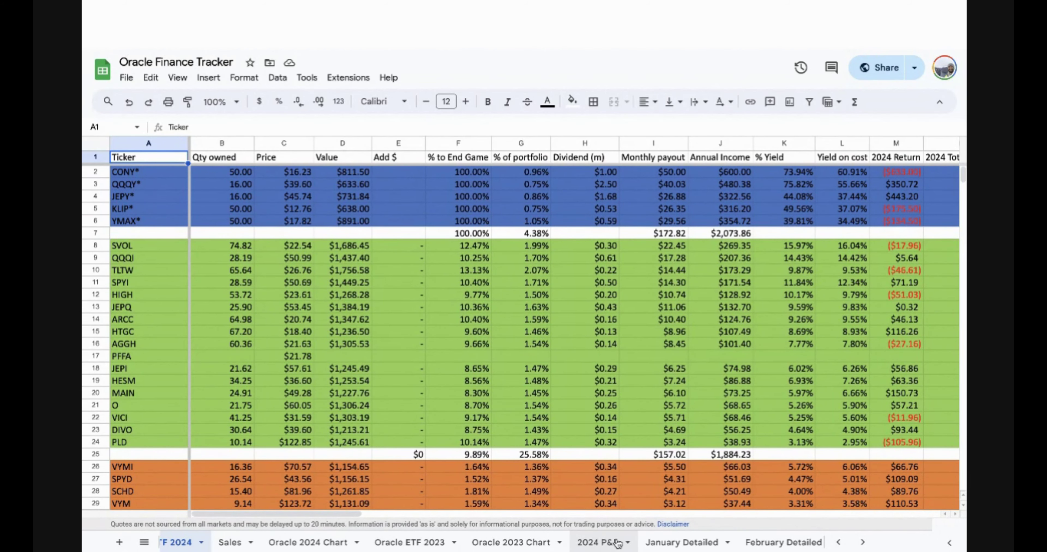
pyautogui.click(603, 544)
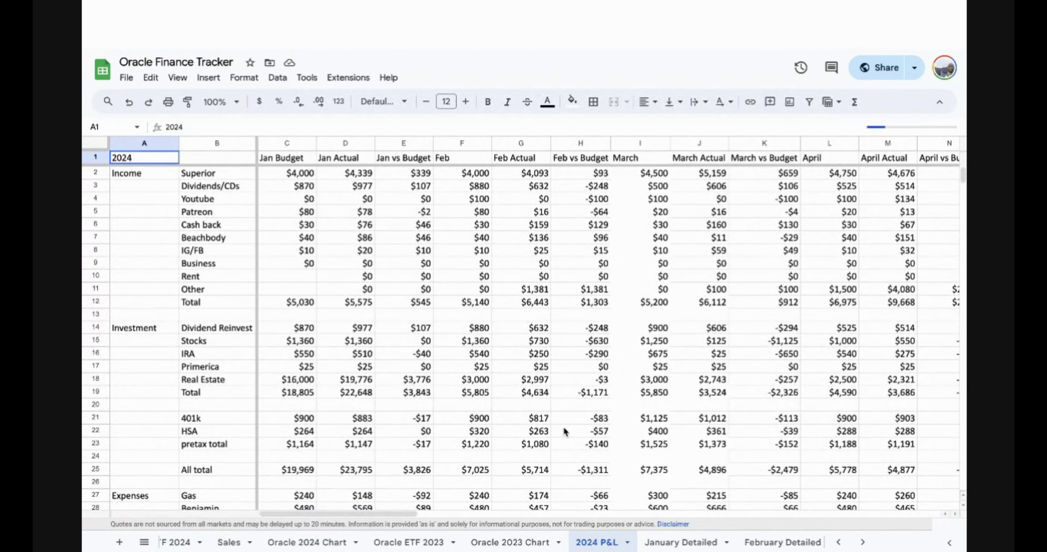
pyautogui.hscroll(10, 565, 432)
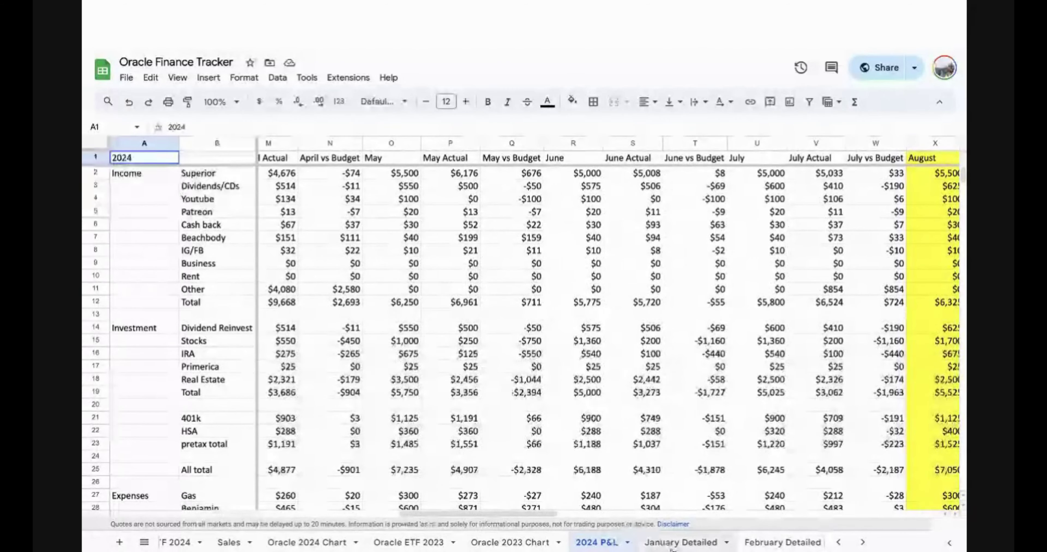
pyautogui.hscroll(10, 671, 544)
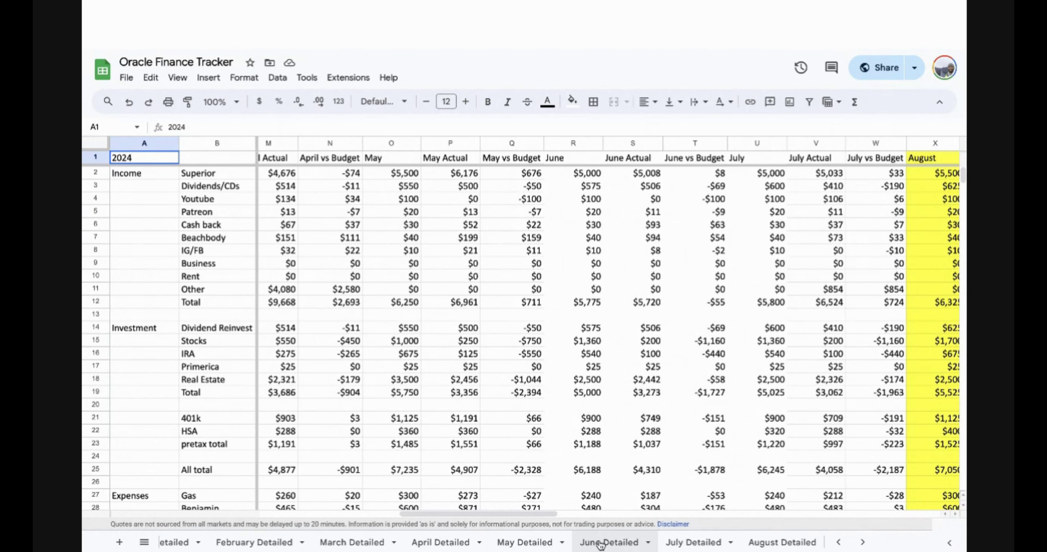
# Step: Check the June Detailed entries, then return to 2024 P&L and view August–October
pyautogui.click(601, 544)
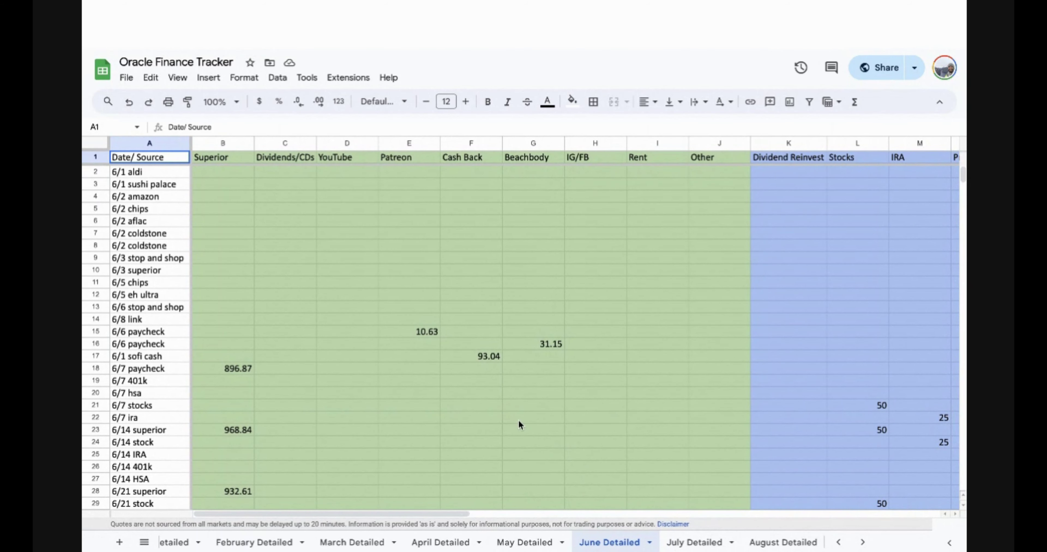
pyautogui.hscroll(-5, 407, 542)
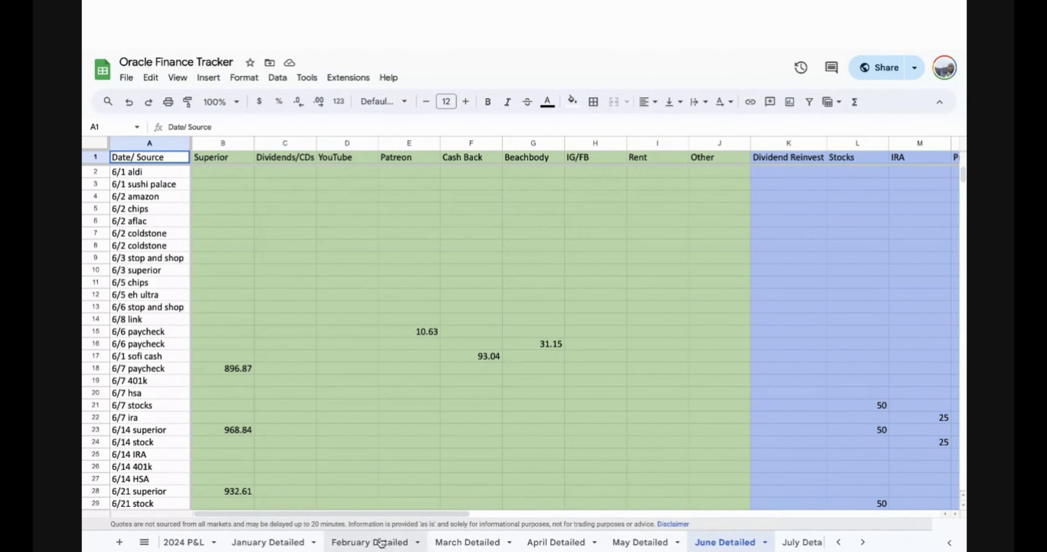
pyautogui.click(299, 543)
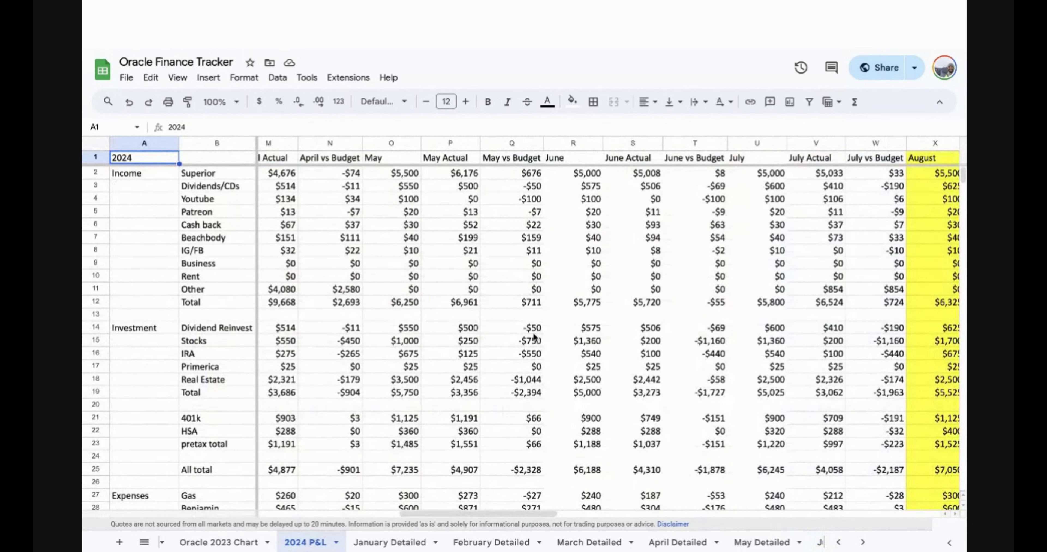
pyautogui.hscroll(6, 712, 289)
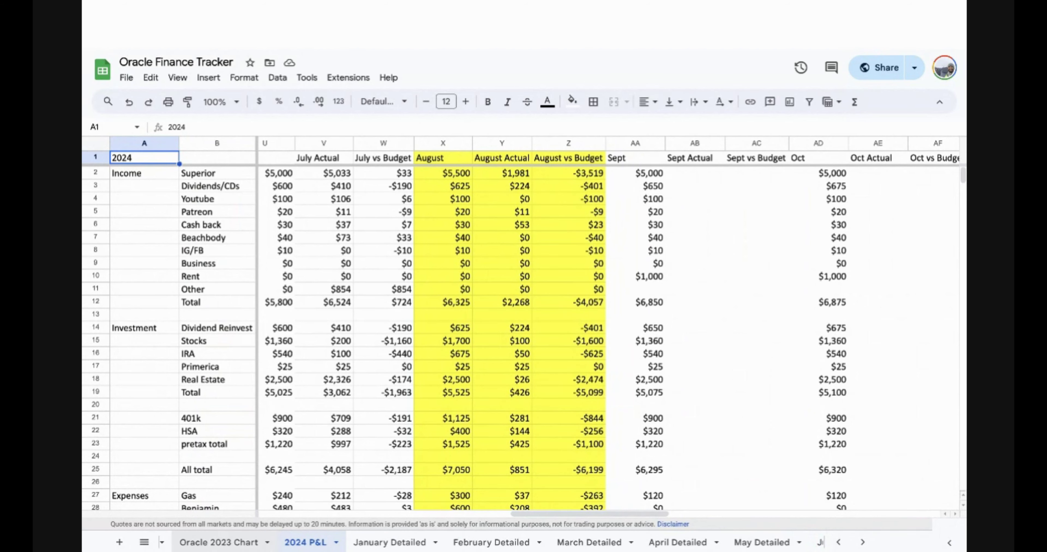
pyautogui.hscroll(-5, 273, 544)
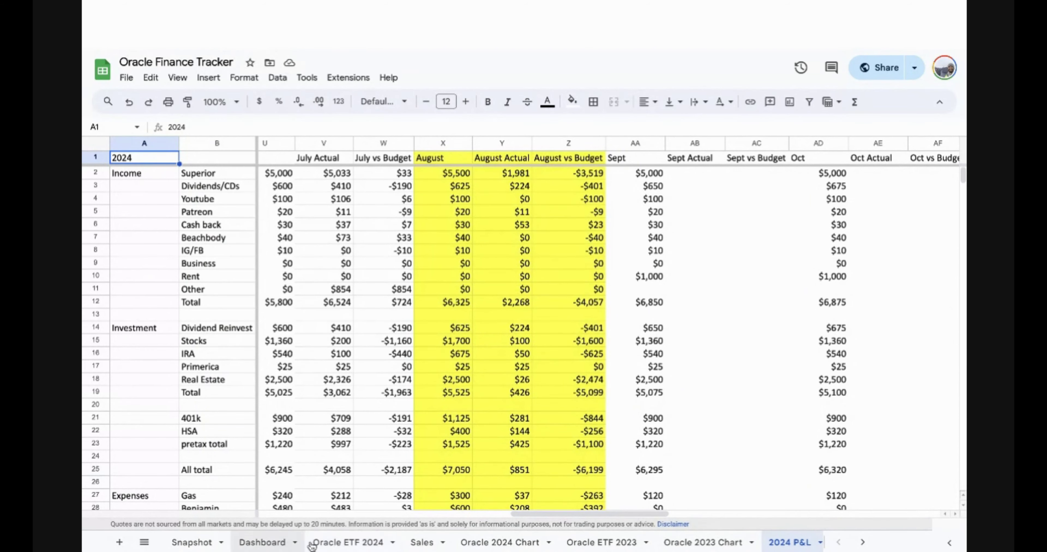
# Step: Return to the Oracle ETF 2024 holdings showing monthly payouts of $172.82 and $157.02
pyautogui.click(329, 544)
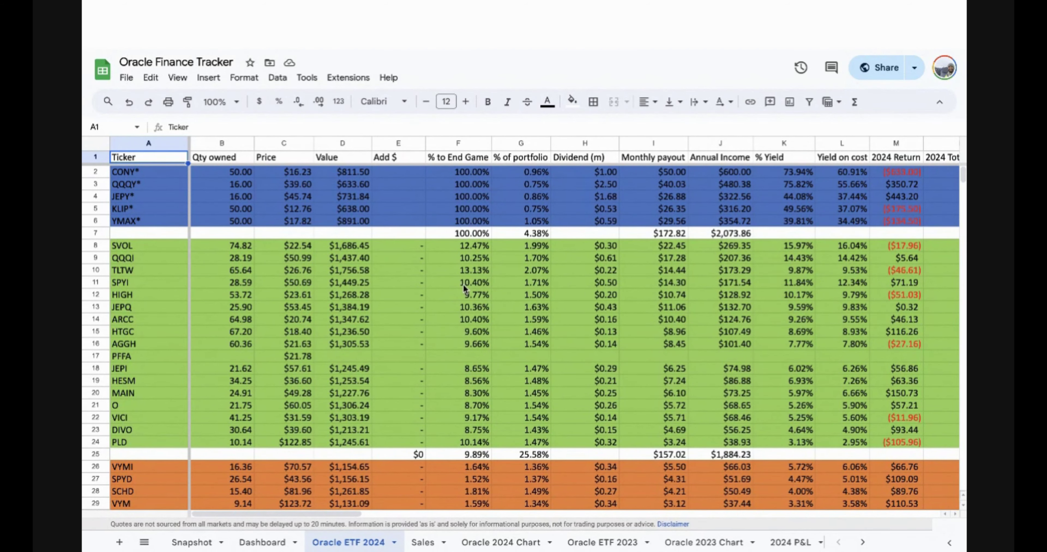
pyautogui.scroll(-6, 201, 248)
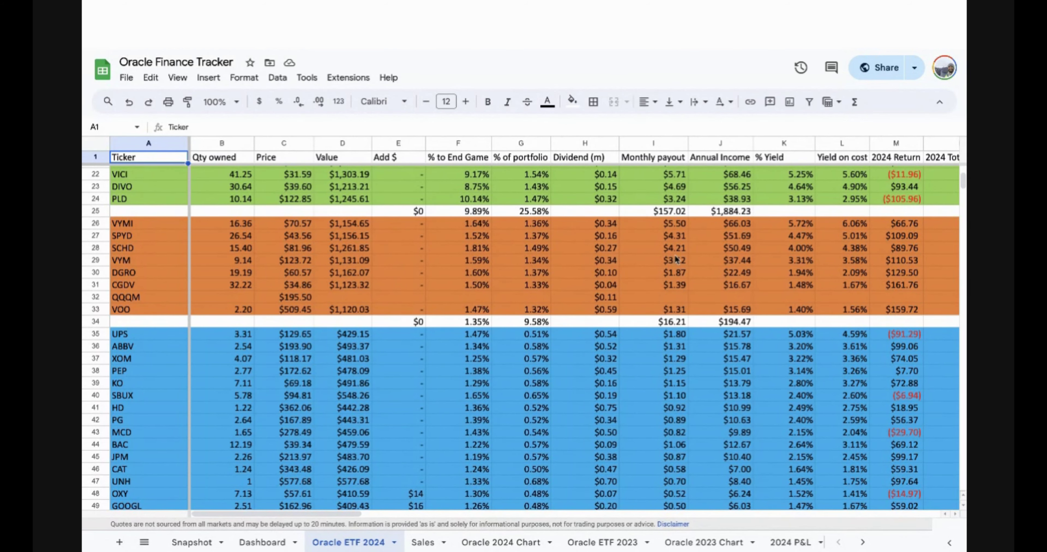
pyautogui.scroll(-4, 545, 369)
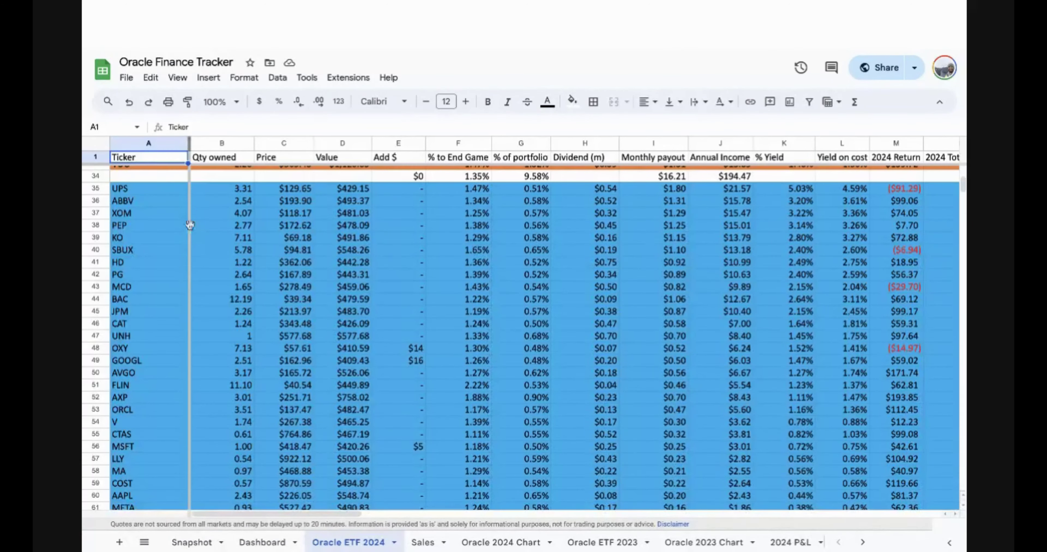
pyautogui.scroll(-2, 202, 226)
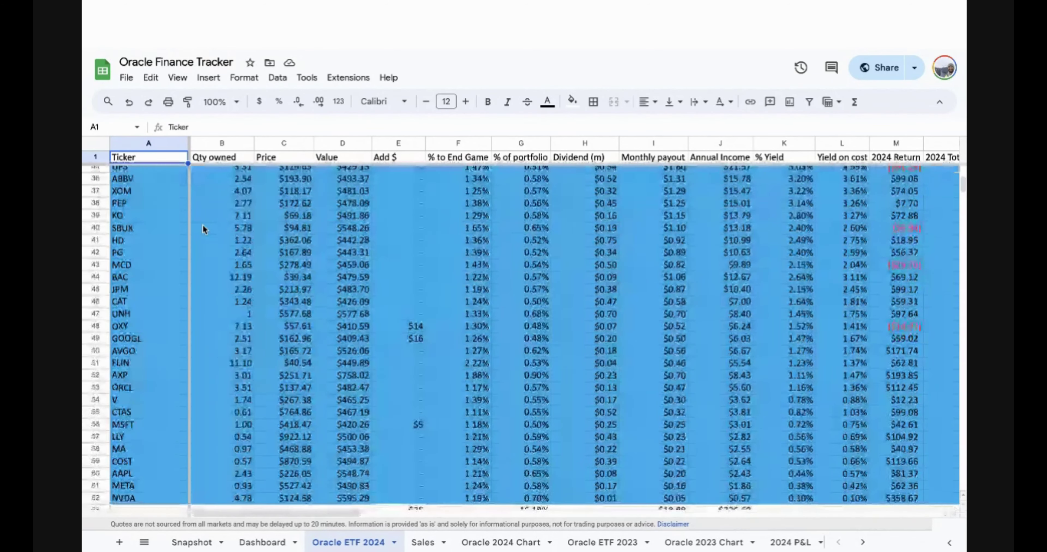
pyautogui.scroll(1, 201, 228)
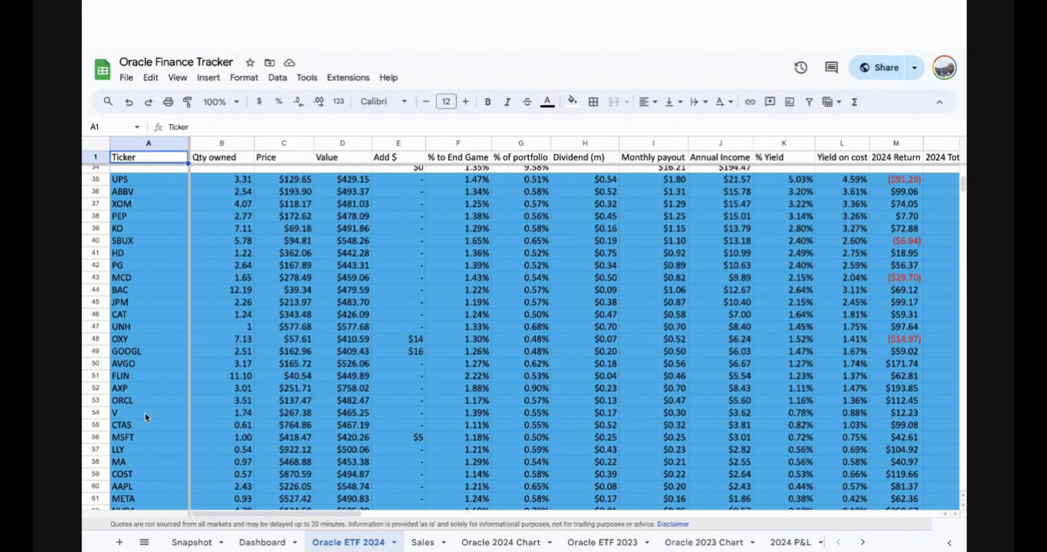
pyautogui.scroll(-2, 148, 447)
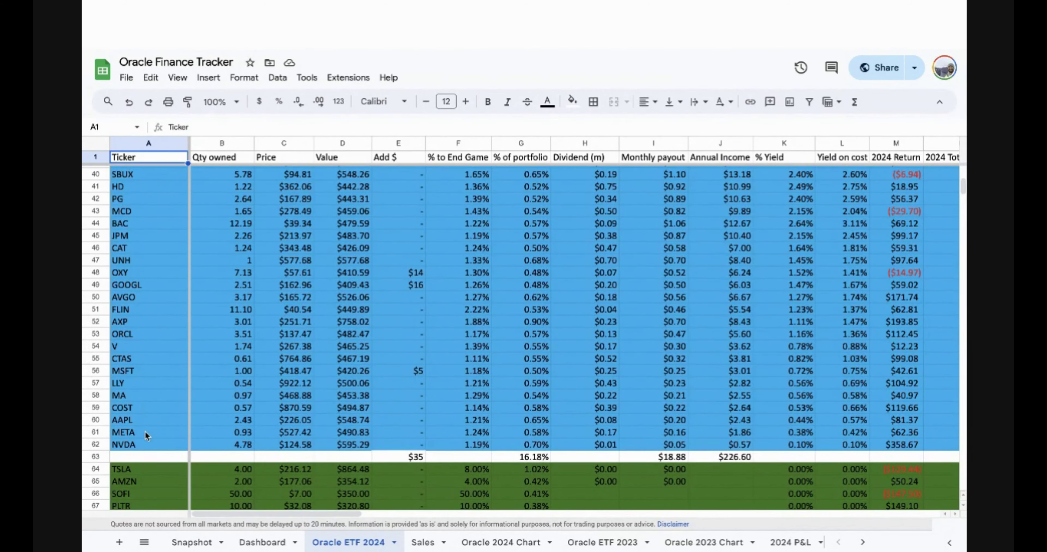
pyautogui.scroll(-3, 155, 422)
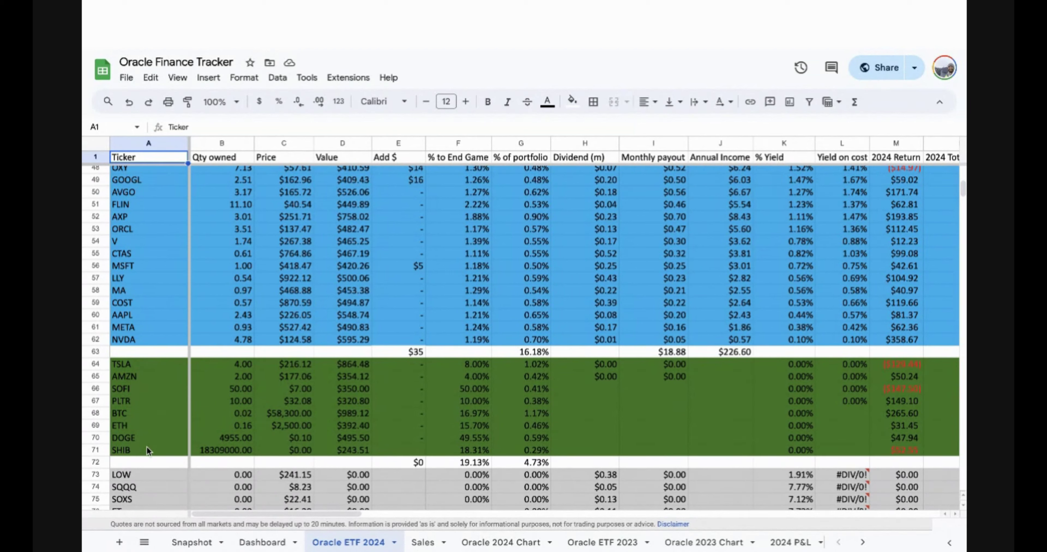
pyautogui.scroll(15, 198, 414)
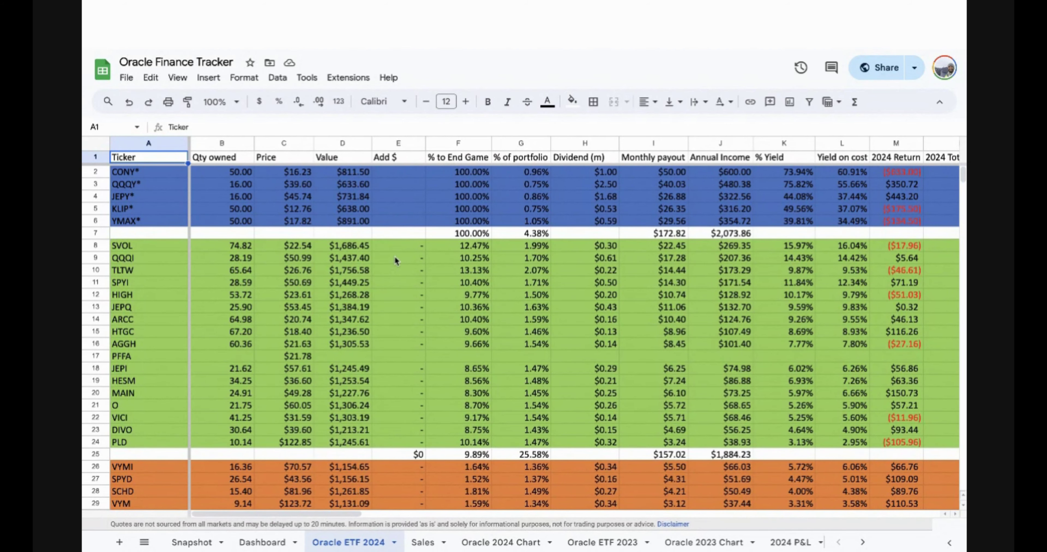
pyautogui.scroll(-2, 352, 372)
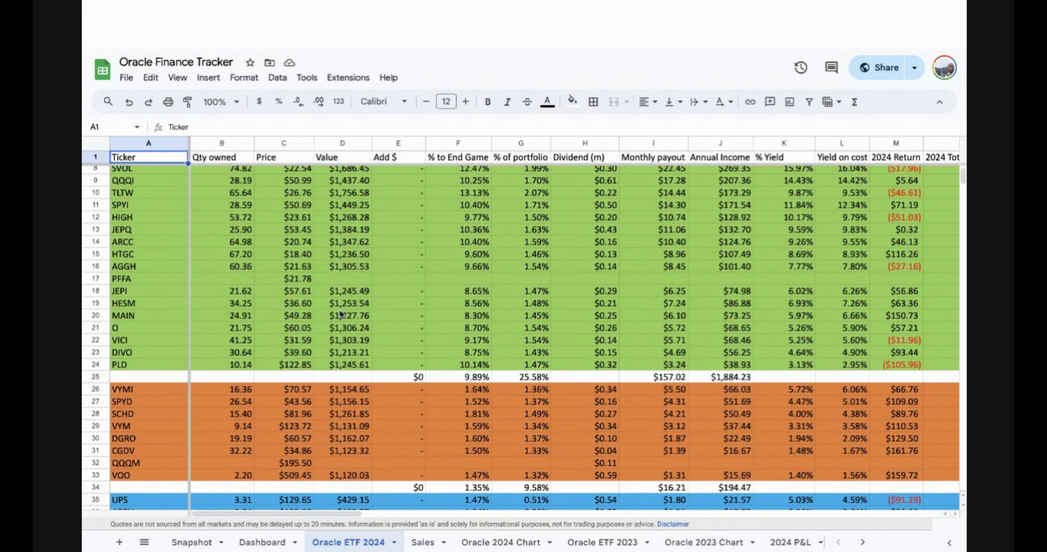
pyautogui.scroll(2, 335, 294)
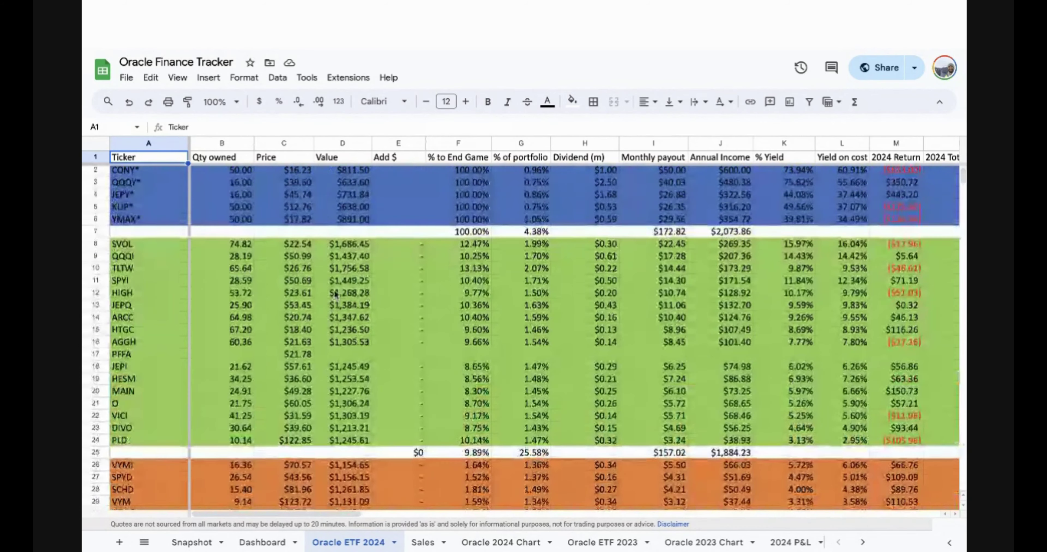
pyautogui.click(390, 244)
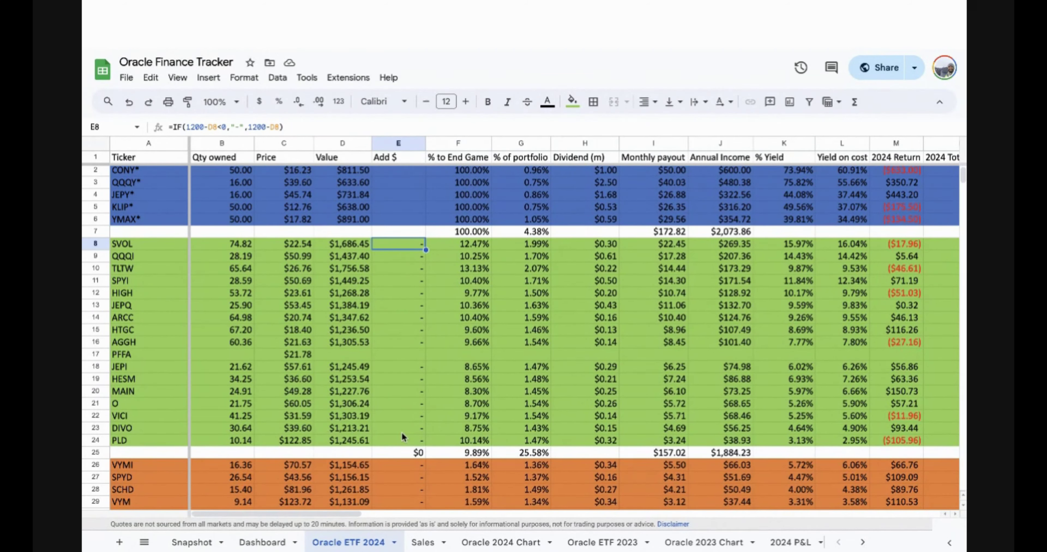
pyautogui.scroll(-5, 402, 437)
pyautogui.click(398, 268)
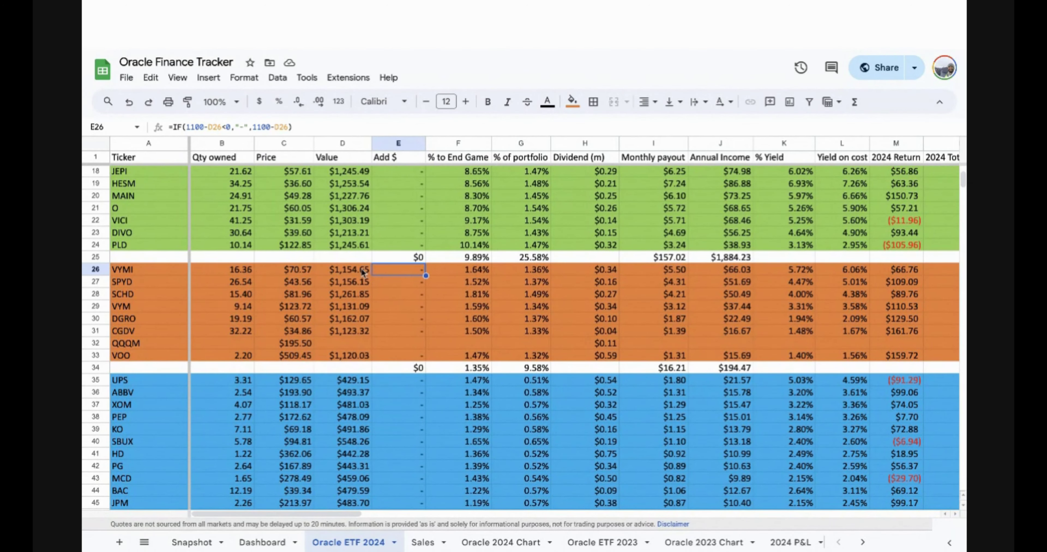
pyautogui.scroll(-4, 376, 329)
pyautogui.click(404, 240)
pyautogui.scroll(-1, 399, 337)
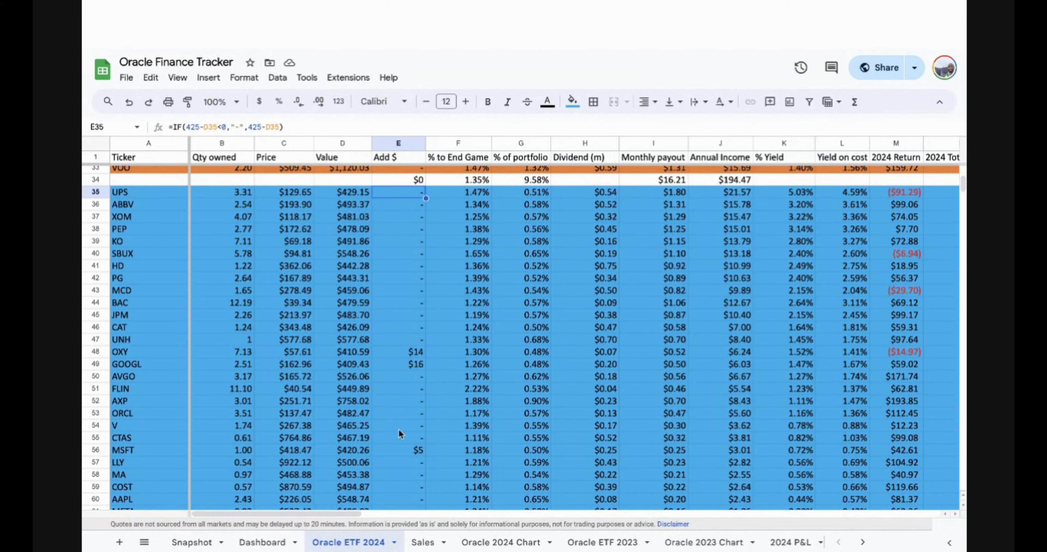
pyautogui.scroll(-3, 404, 460)
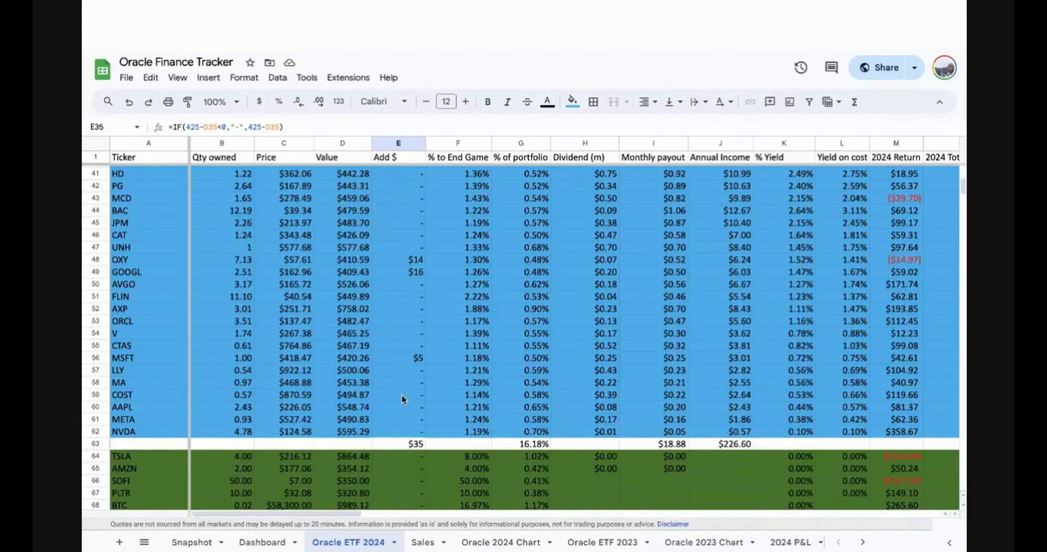
pyautogui.scroll(-3, 401, 395)
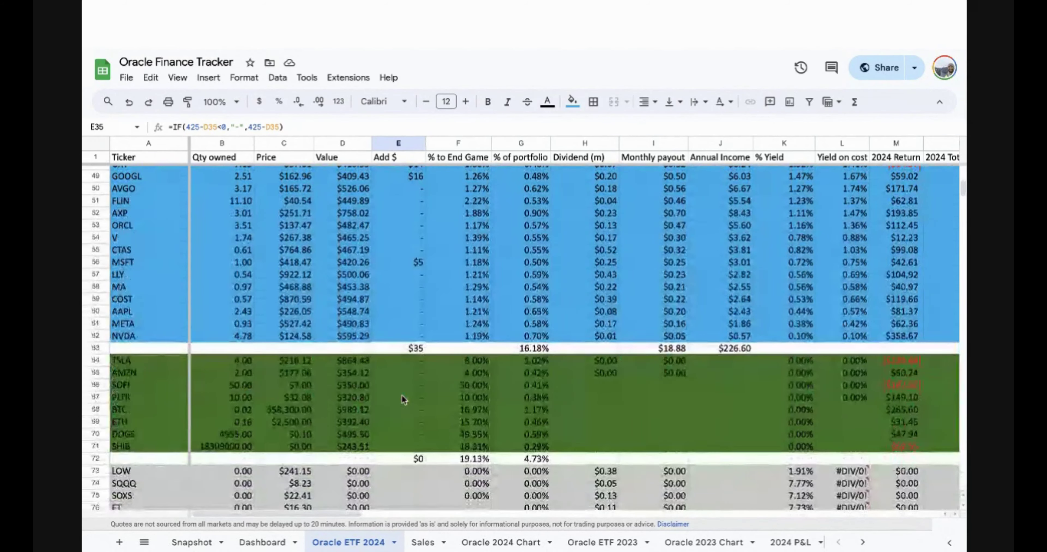
pyautogui.click(405, 366)
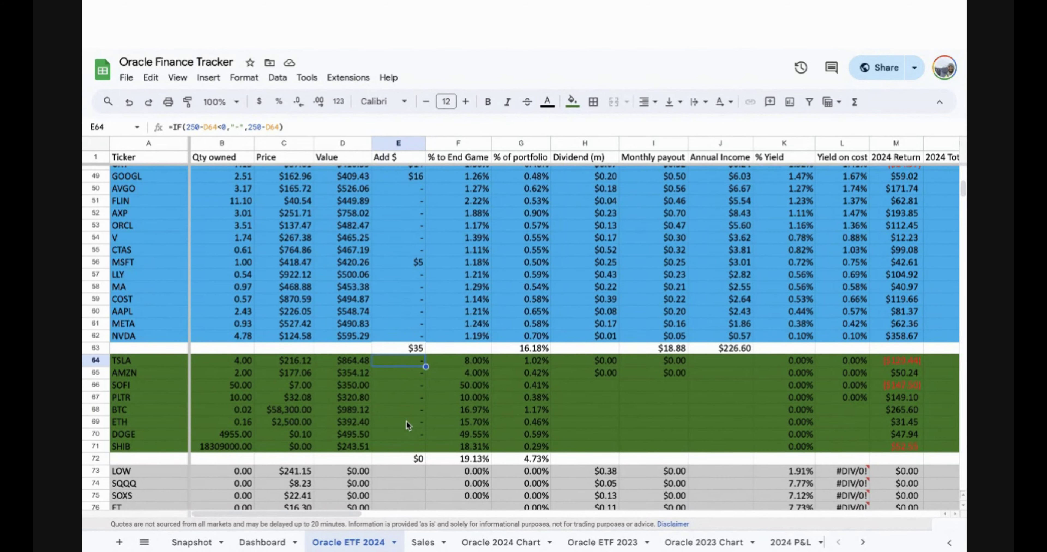
pyautogui.scroll(-2, 406, 421)
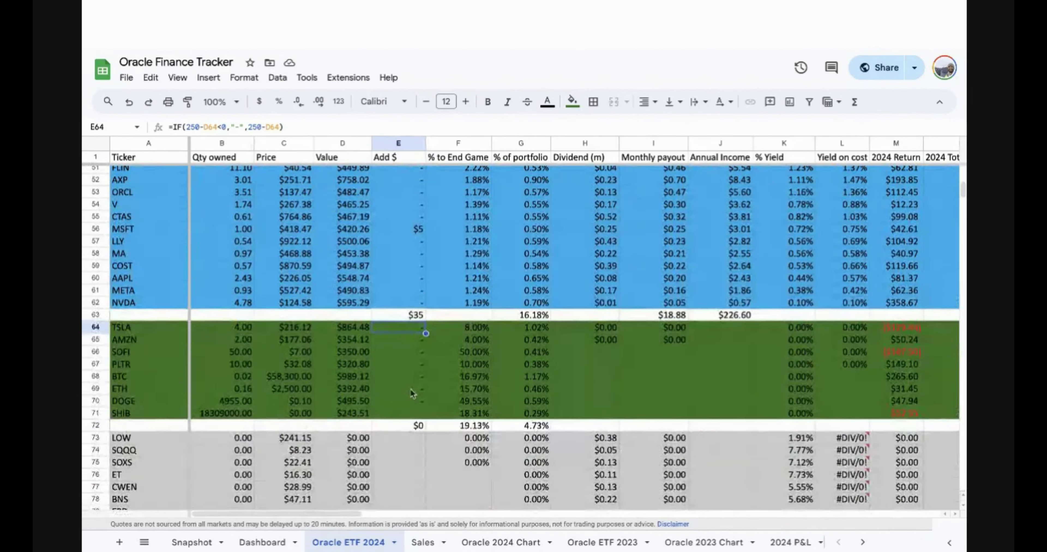
pyautogui.scroll(3, 411, 369)
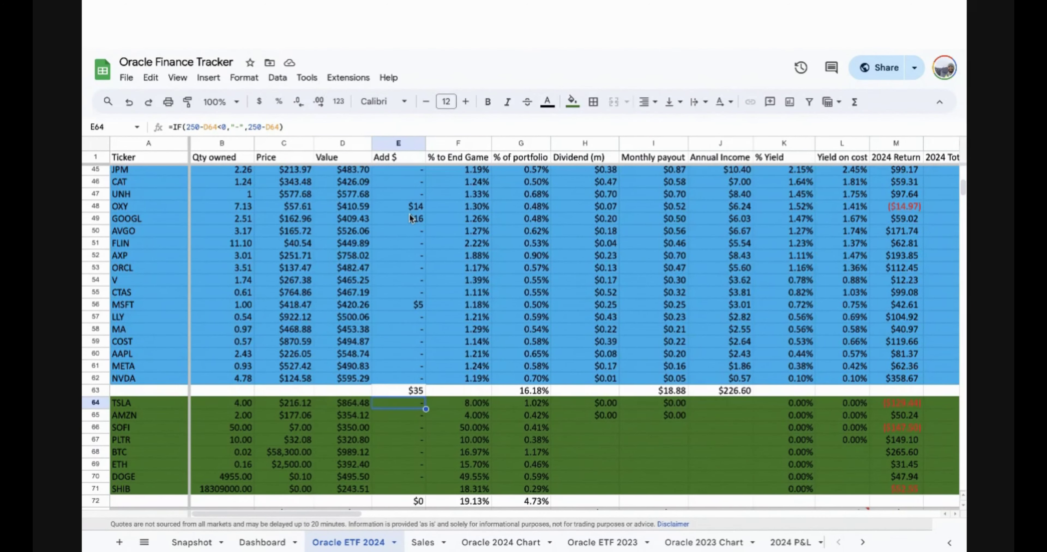
pyautogui.scroll(-3, 410, 214)
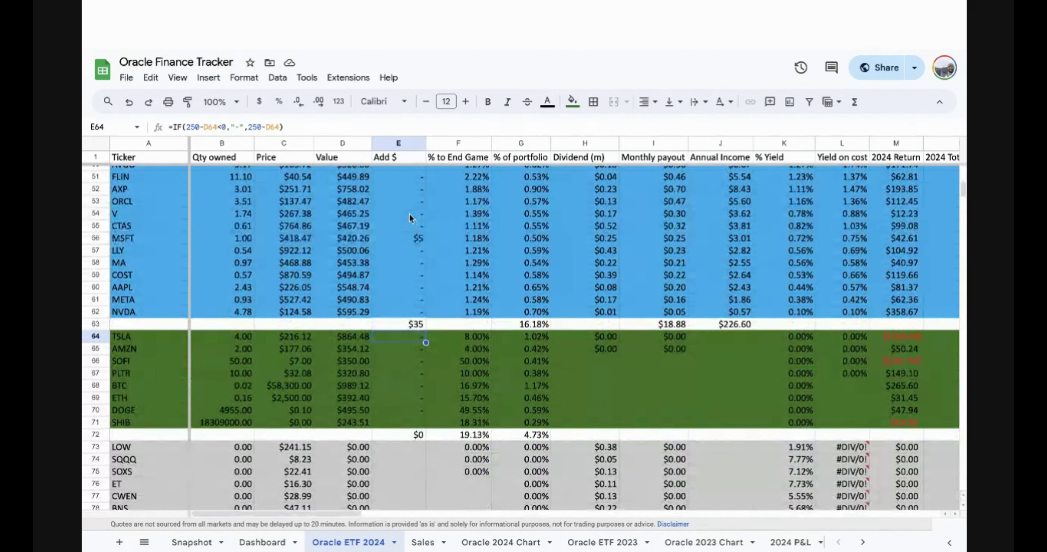
pyautogui.scroll(3, 410, 214)
pyautogui.scroll(-18, 410, 214)
pyautogui.scroll(1, 410, 216)
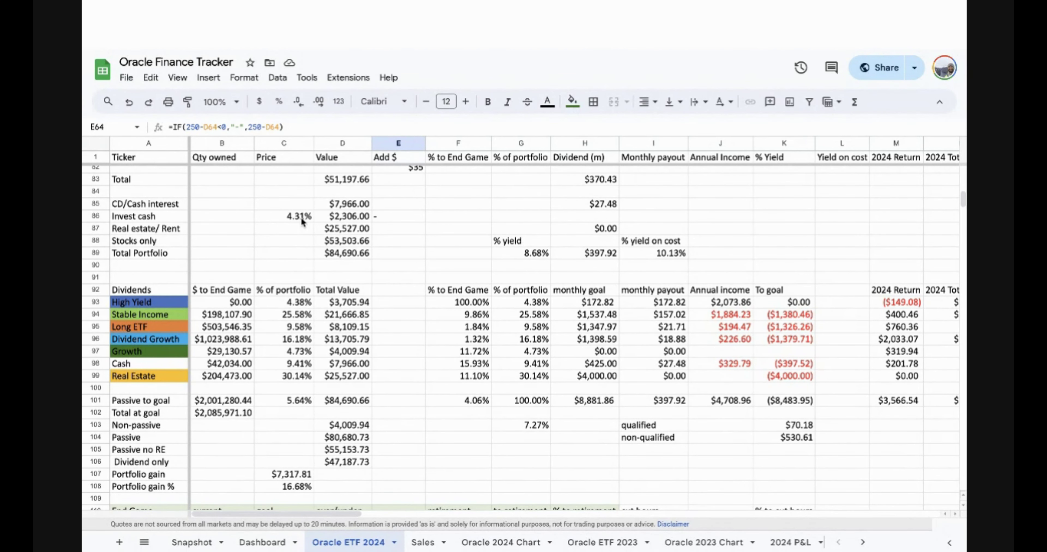
pyautogui.click(386, 219)
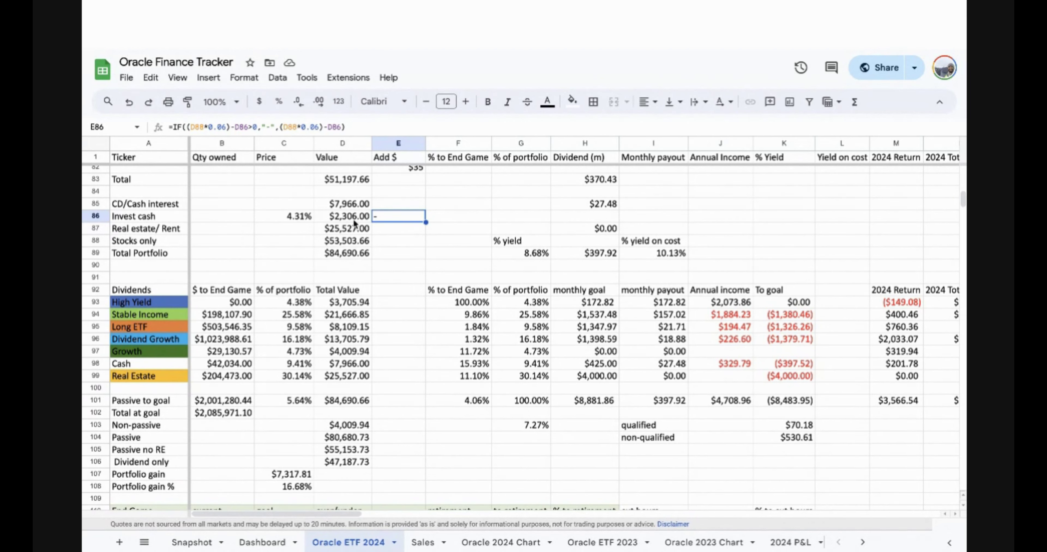
pyautogui.scroll(6, 350, 223)
pyautogui.scroll(5, 353, 223)
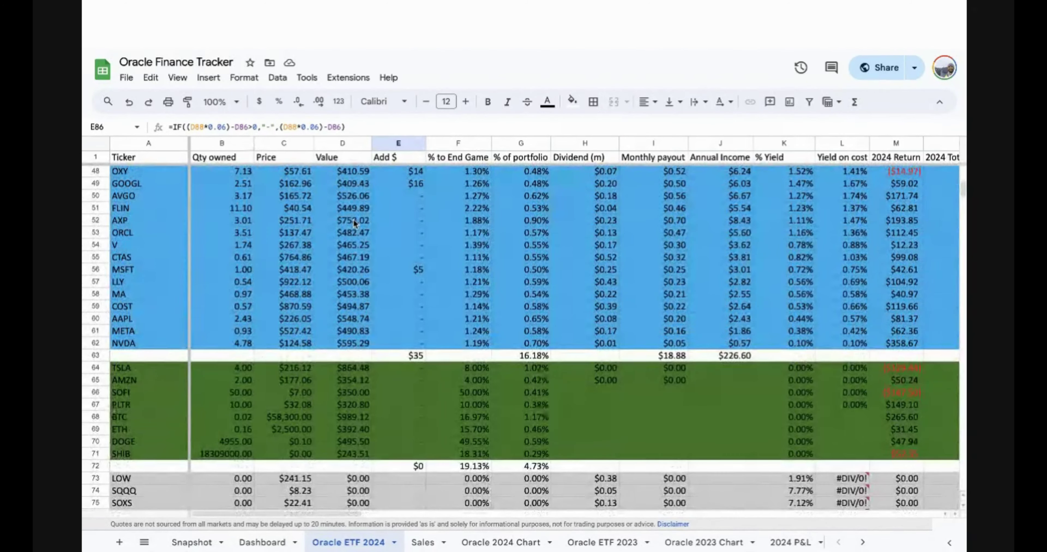
pyautogui.scroll(-6, 353, 219)
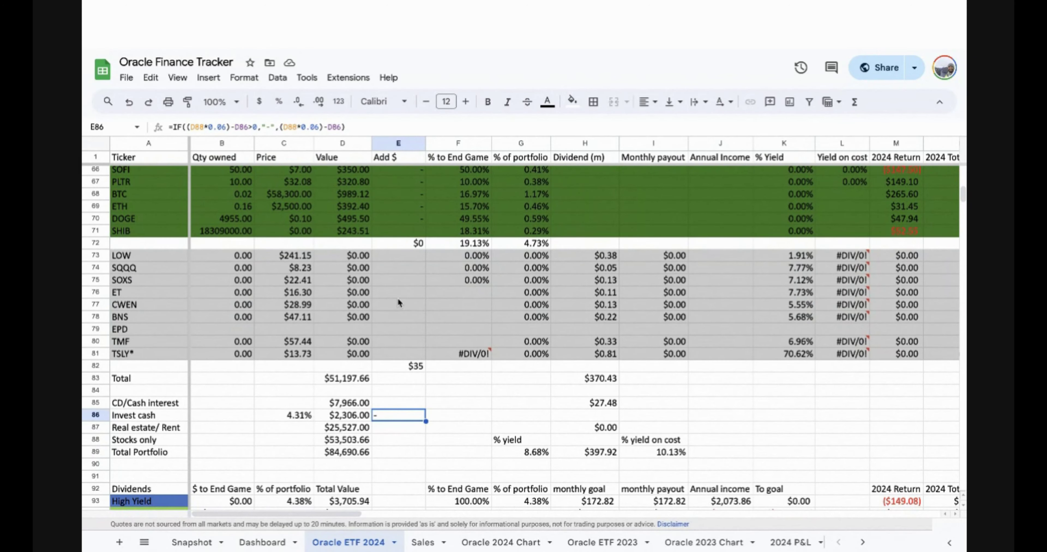
pyautogui.scroll(5, 398, 299)
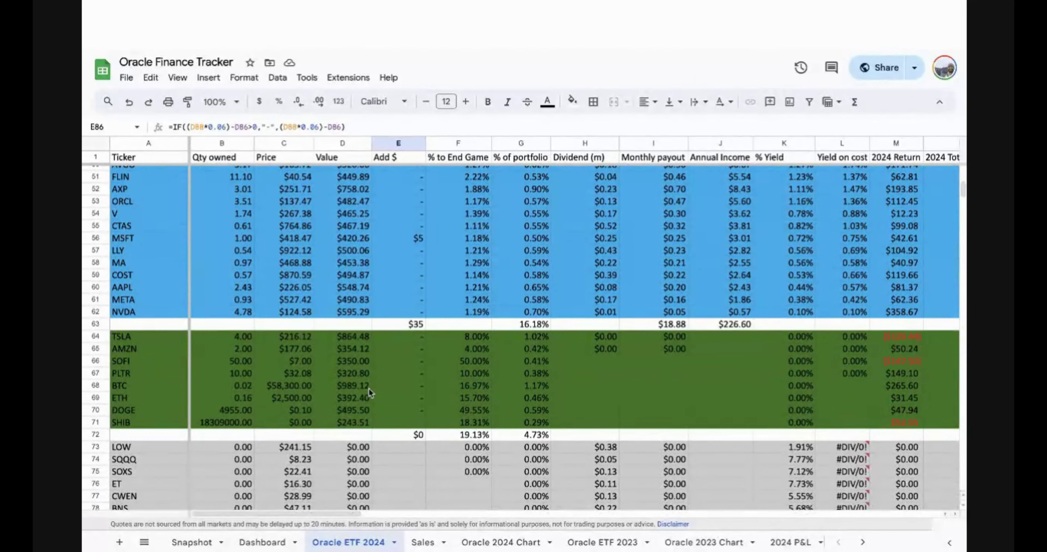
pyautogui.scroll(-4, 370, 388)
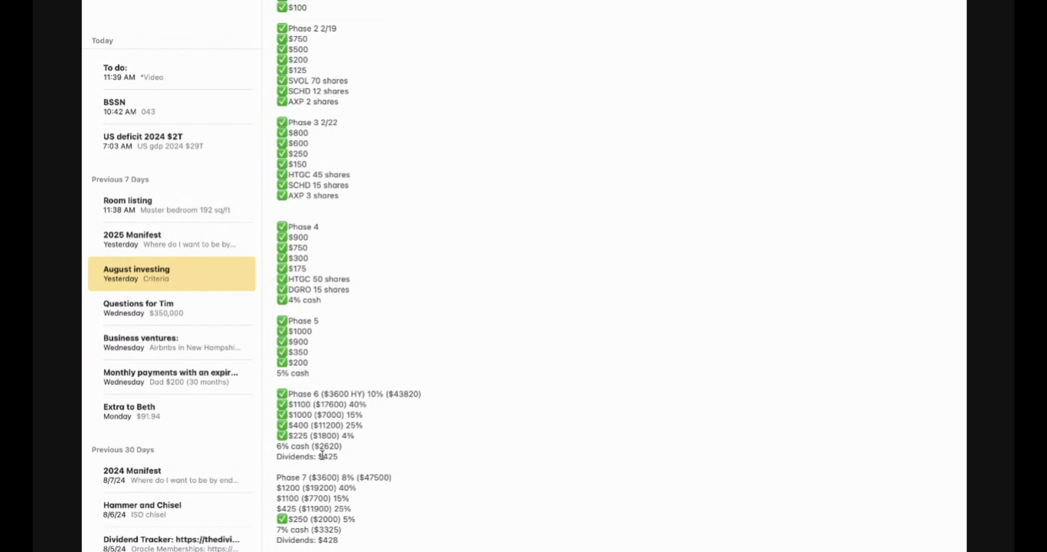
pyautogui.scroll(-5, 322, 455)
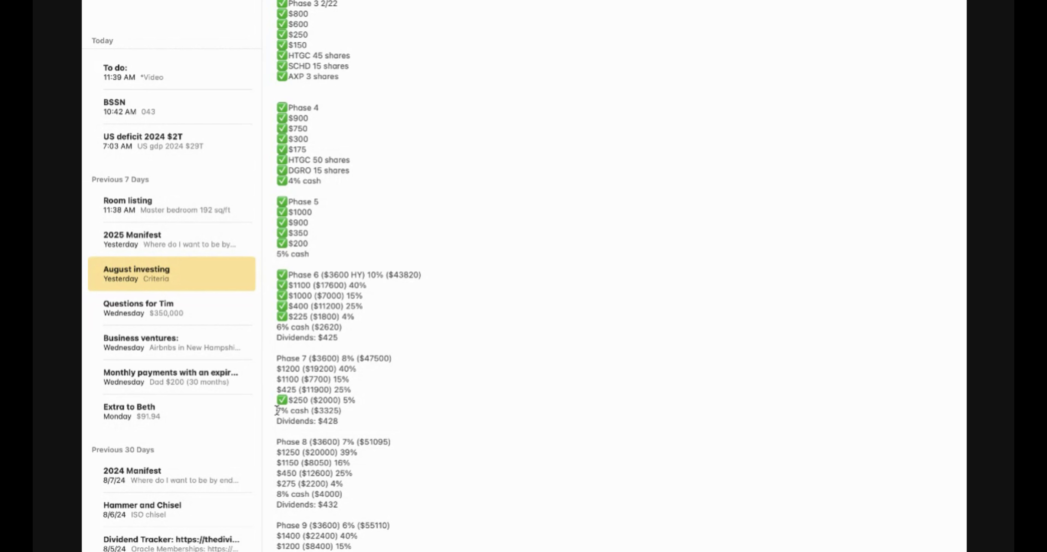
# Step: Scroll Oracle ETF 2024 to the Jan–Dec dividend totals and the 2023 comparison row
pyautogui.scroll(-1, 275, 434)
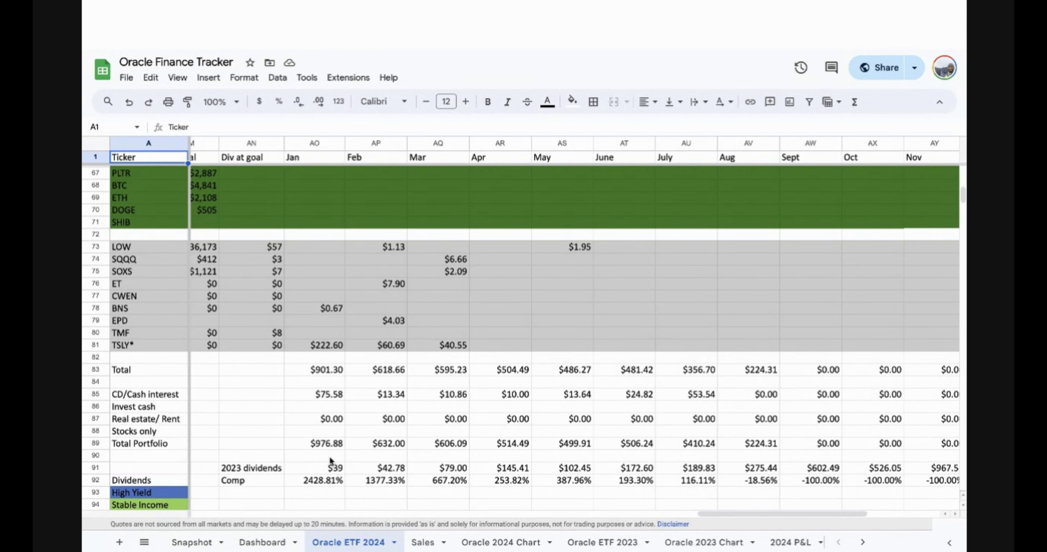
# Step: Finalize the '2024 dividends' label in cell AN89 of the Total Portfolio row
pyautogui.hotkey('ctrl', 'z')
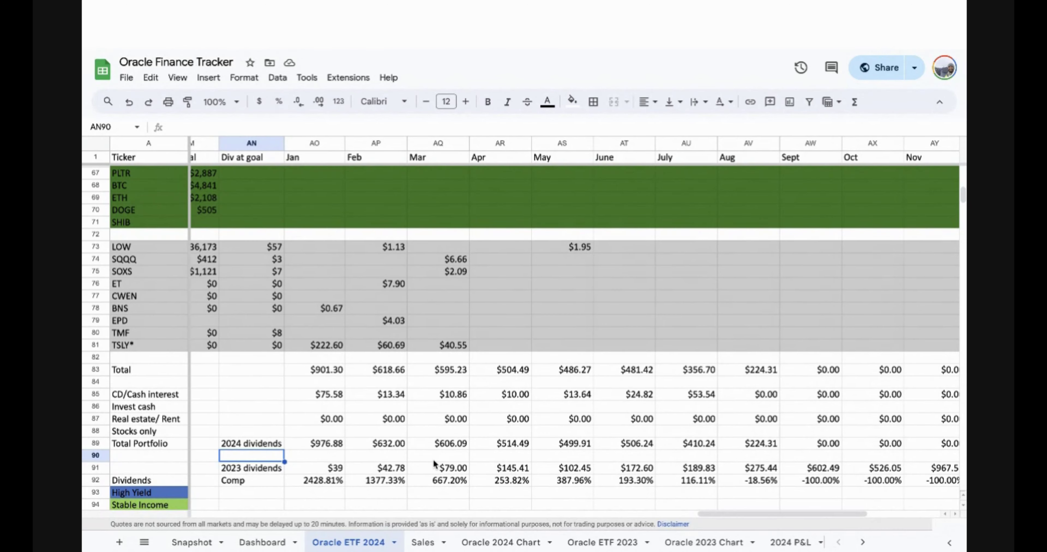
pyautogui.hscroll(2, 574, 460)
pyautogui.scroll(-1, 574, 460)
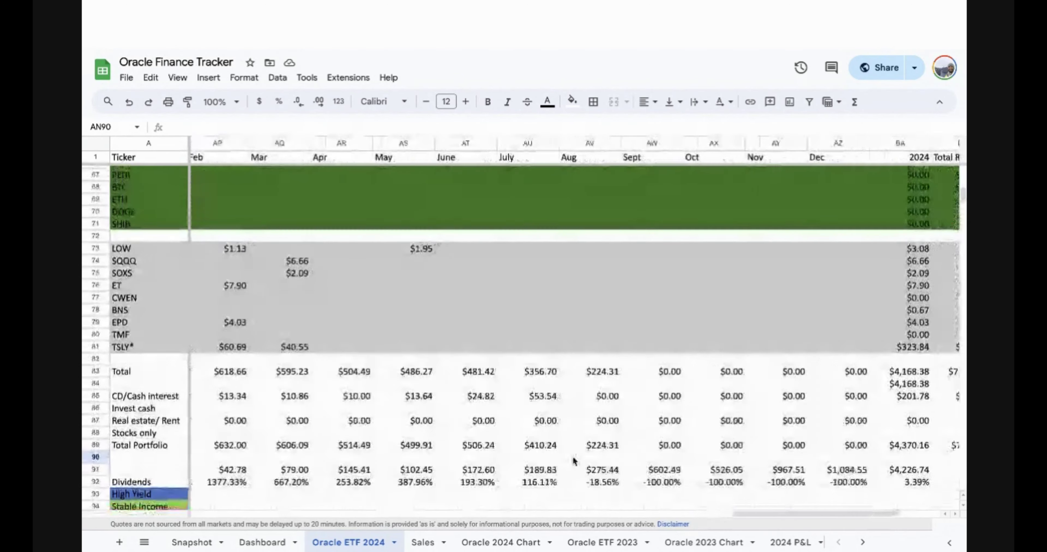
pyautogui.scroll(1, 574, 462)
pyautogui.hscroll(1, 574, 461)
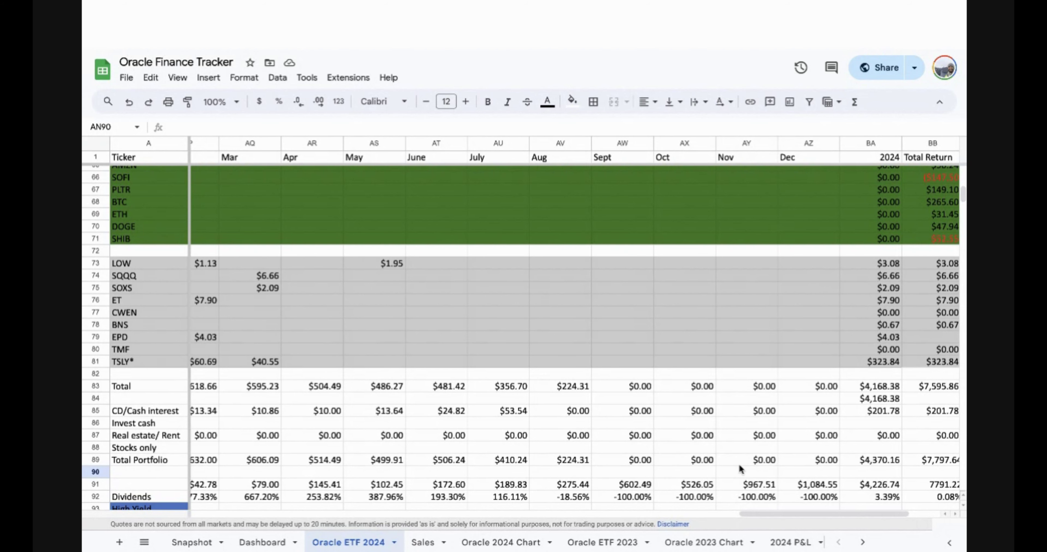
pyautogui.hscroll(2, 739, 469)
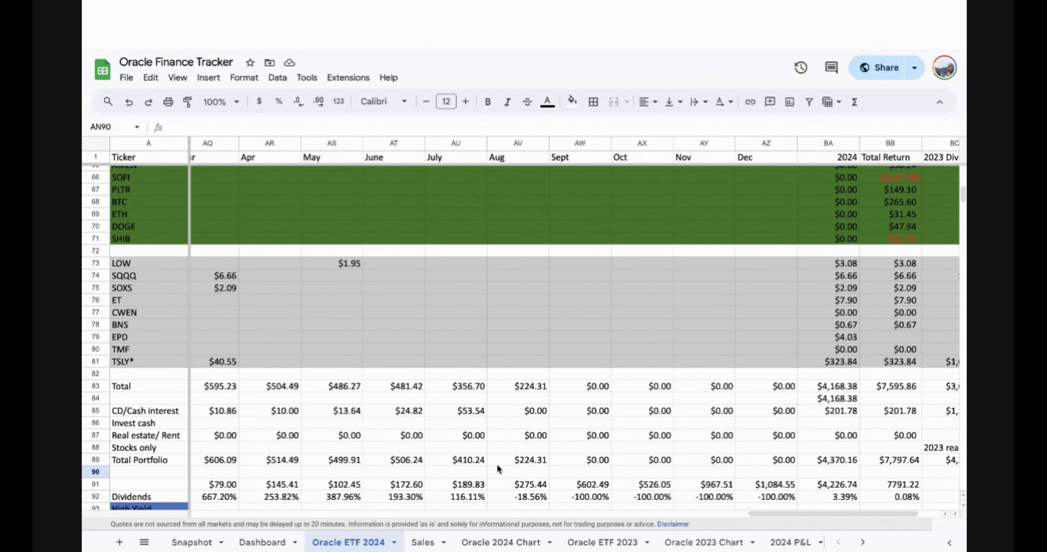
pyautogui.hscroll(-3, 471, 462)
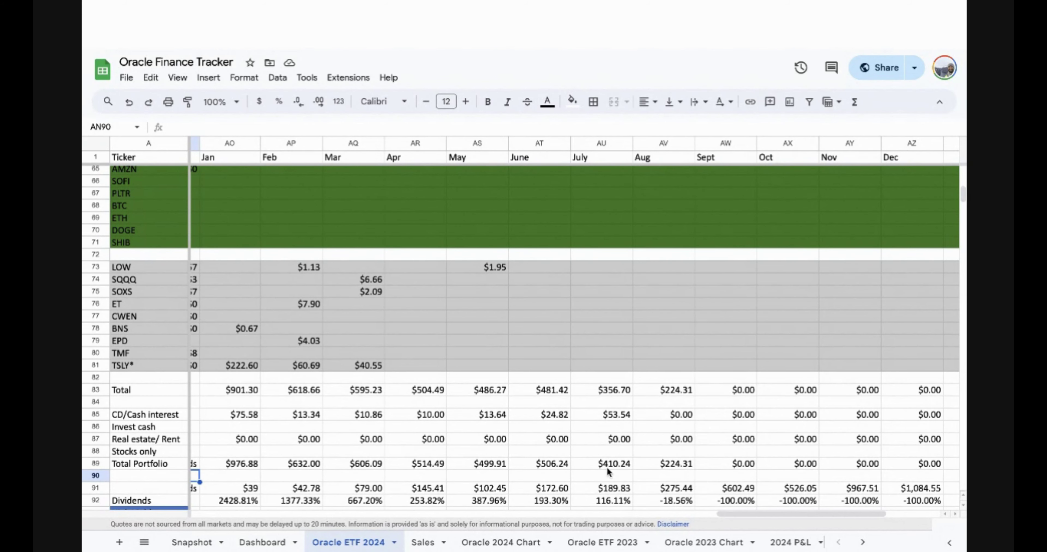
pyautogui.hscroll(5, 707, 468)
pyautogui.scroll(-1, 707, 468)
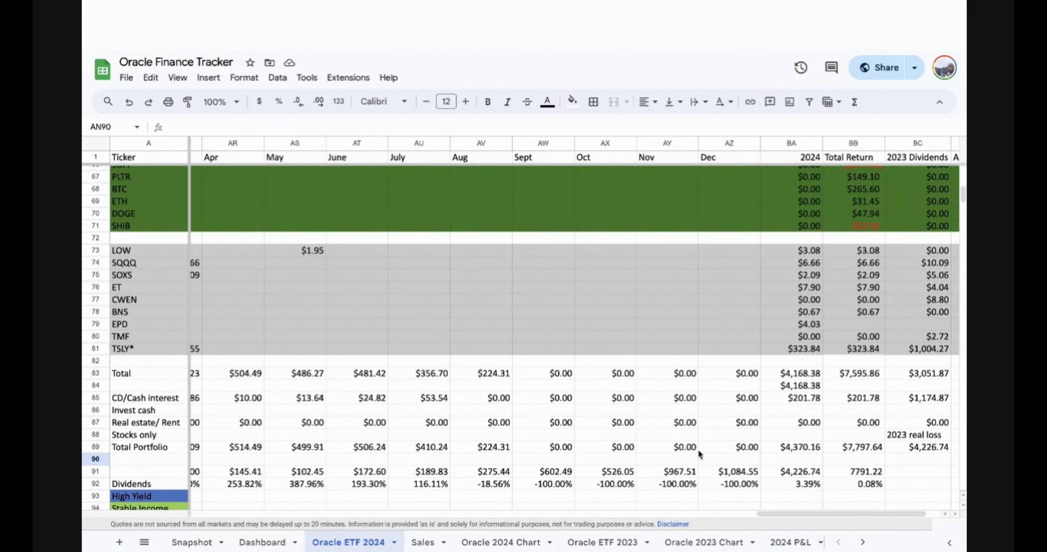